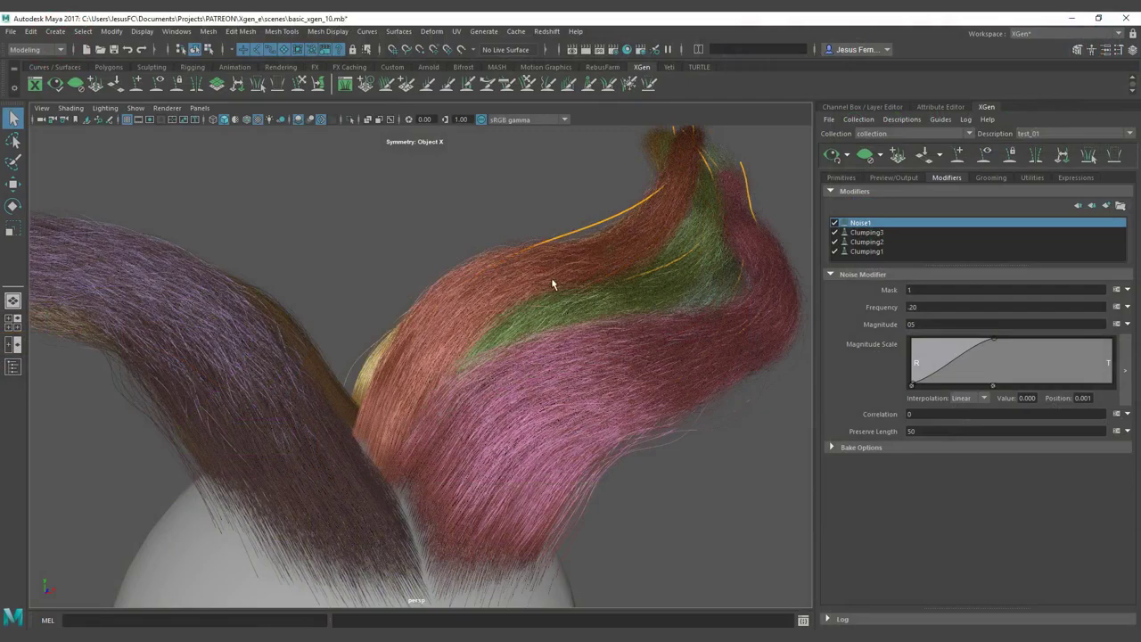
Change the description's stray percentage from 20 to 15 in the Set Stray Percentage dialog
mouse_move(551, 277)
alt+mouse_down()
mouse_move(522, 297)
mouse_move(549, 288)
alt+mouse_up()
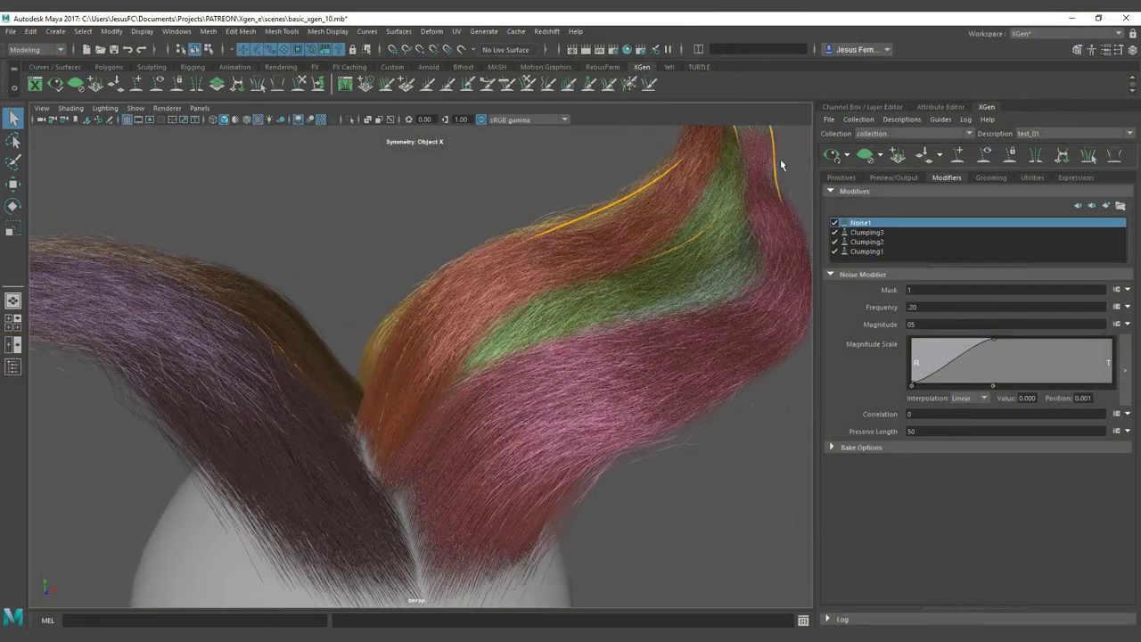
click(901, 119)
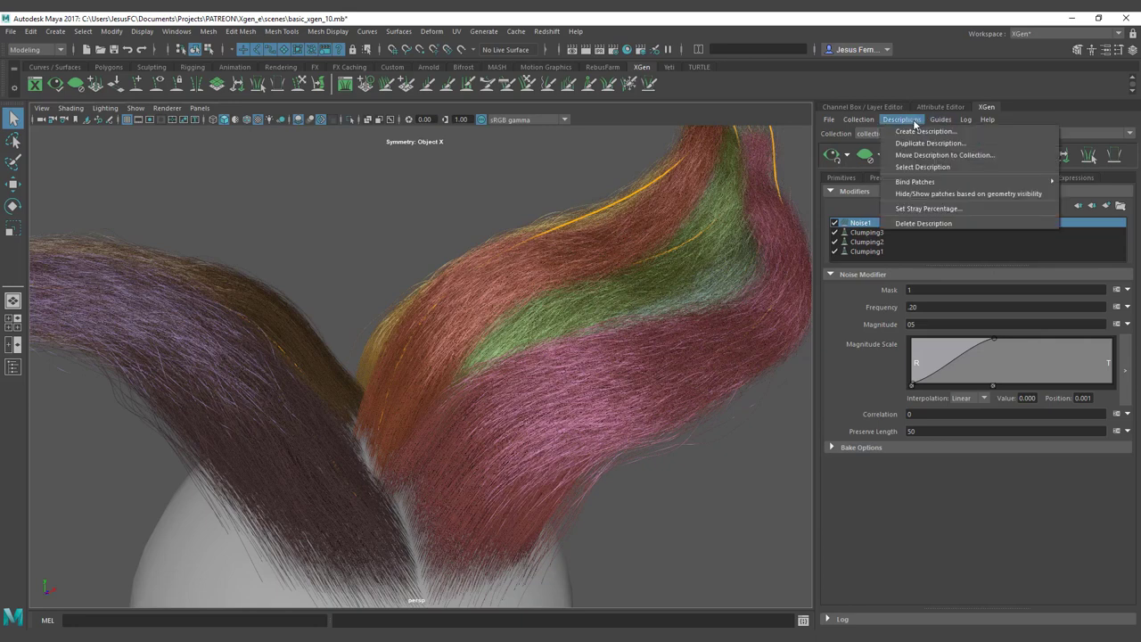
click(918, 211)
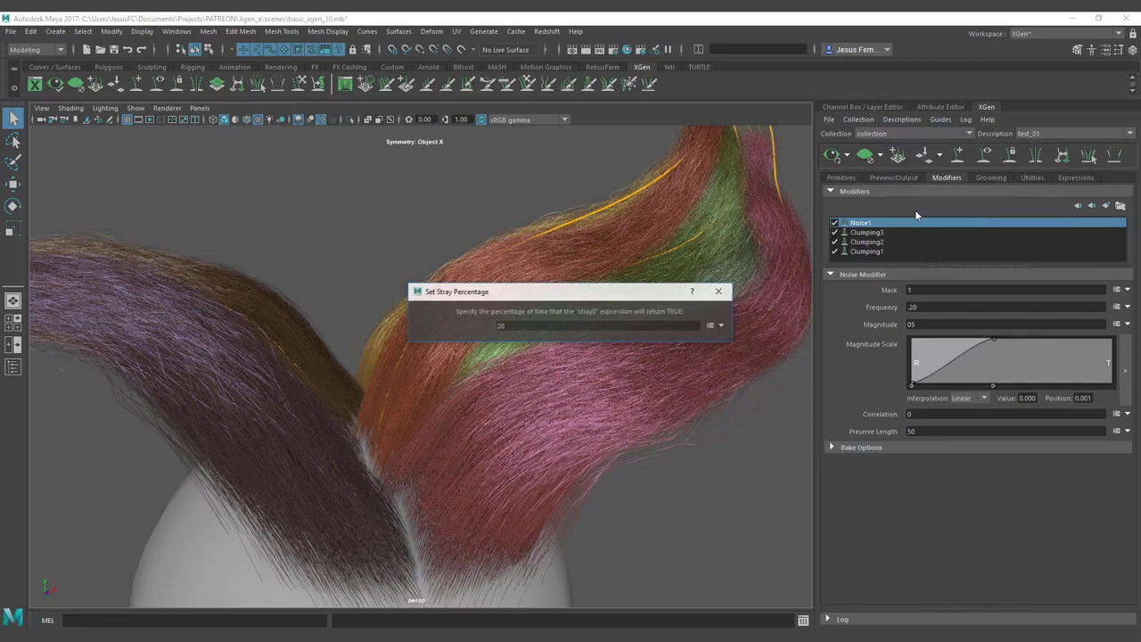
drag(542, 294, 549, 240)
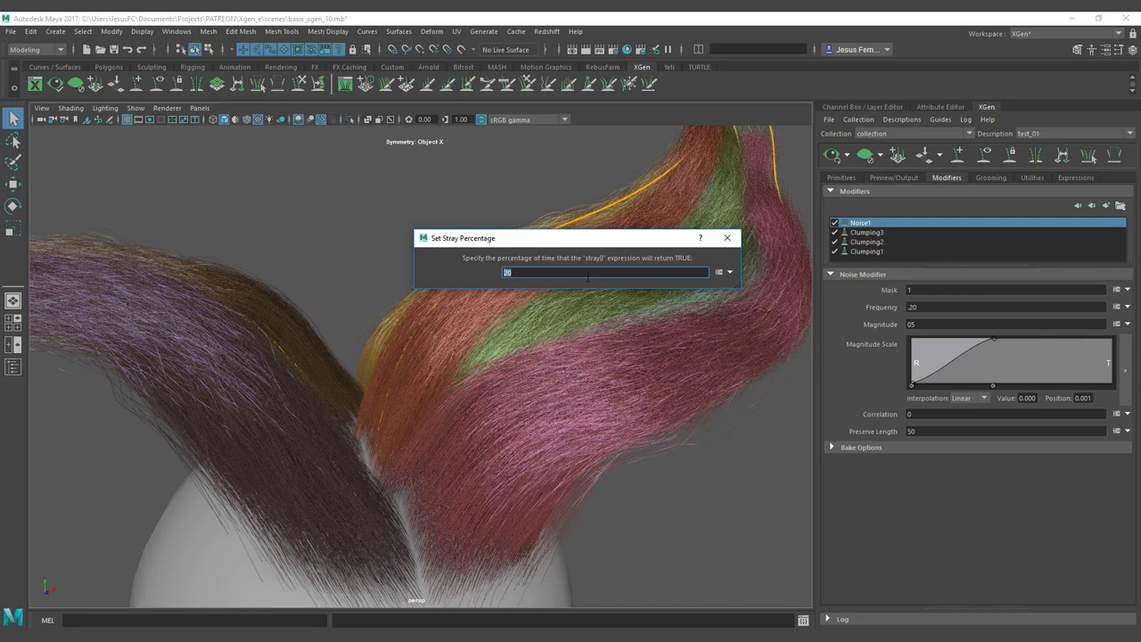
text(15)
key(Return)
click(727, 238)
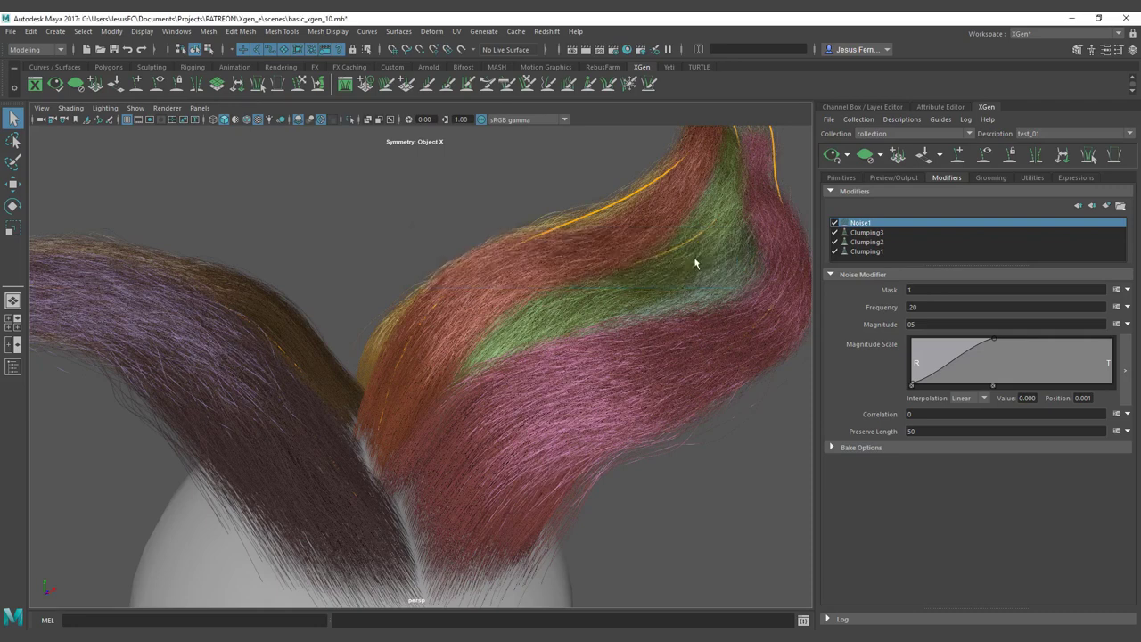
Give Noise1 Frequency the expression stray() ? 0.20 : 0, fixing its syntax error before applying
click(1114, 309)
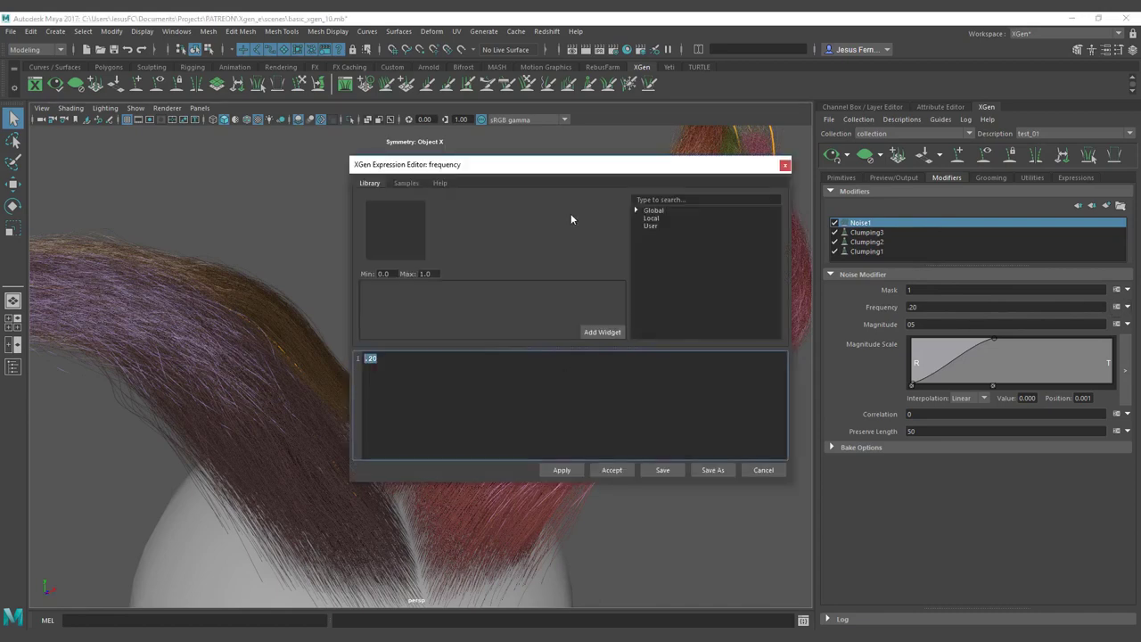
text(stray())
text(20)
click(560, 470)
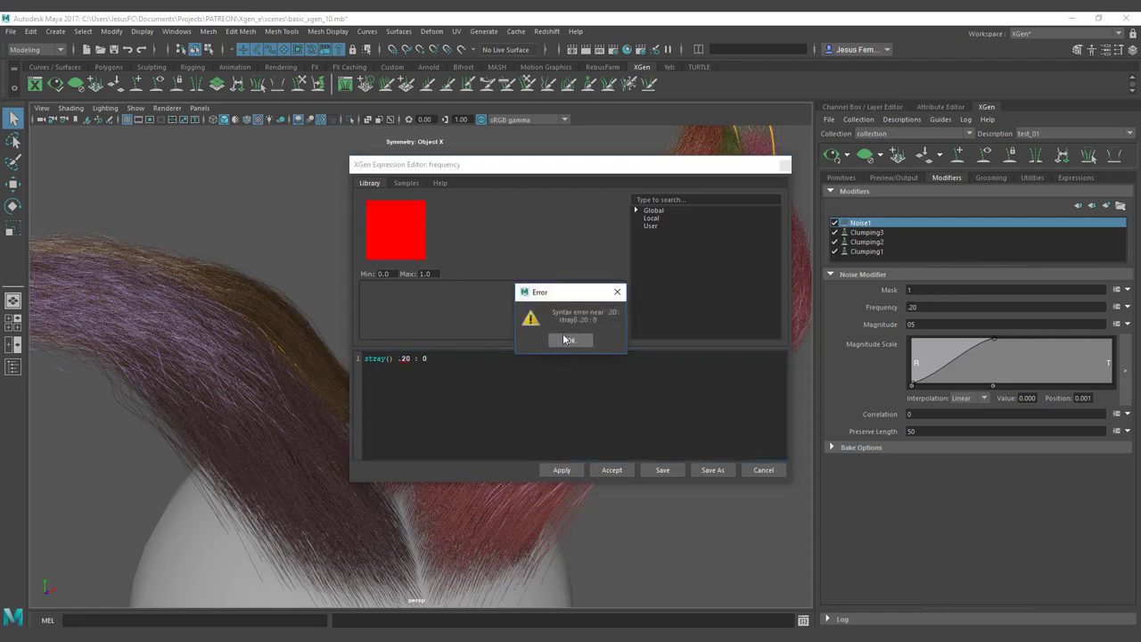
click(570, 340)
click(398, 358)
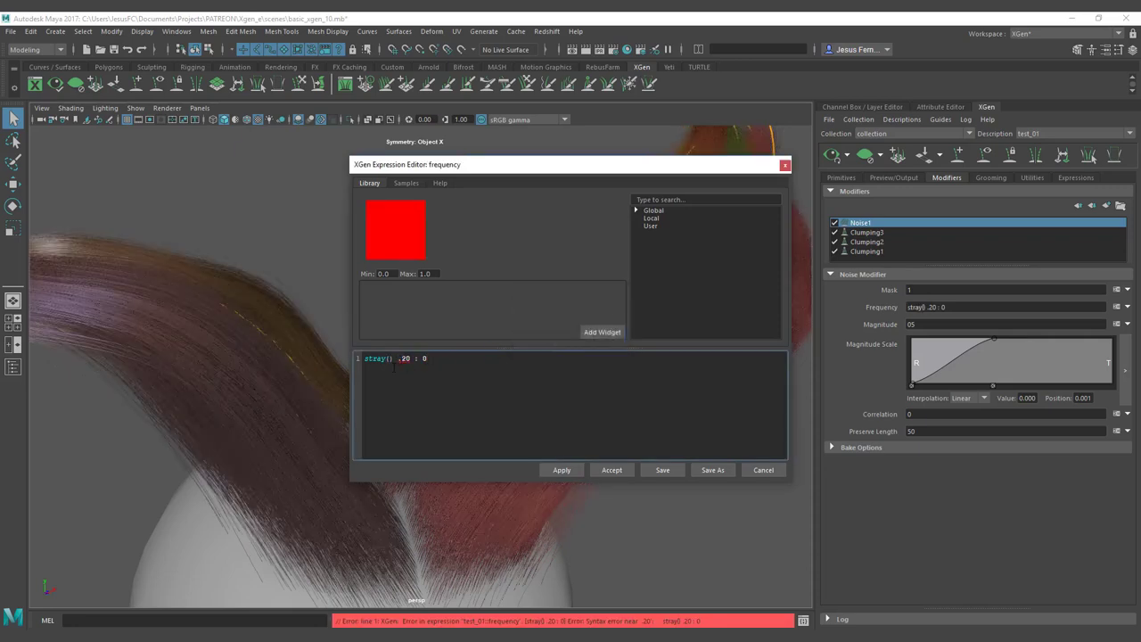
text(0)
text(?)
key(Left)
click(558, 470)
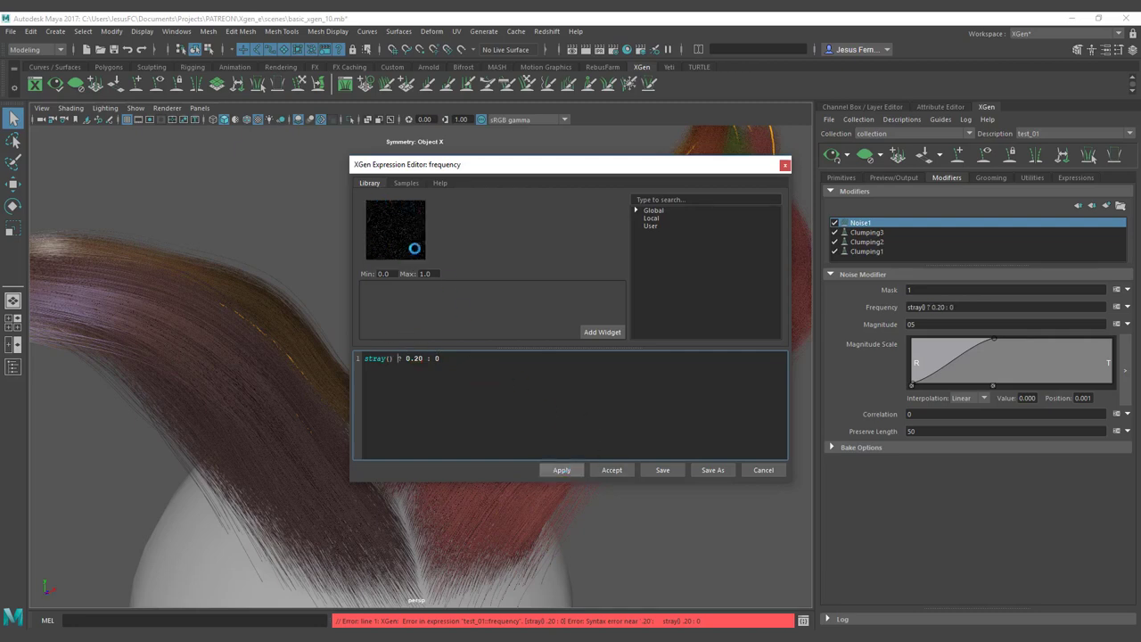
drag(501, 169, 995, 186)
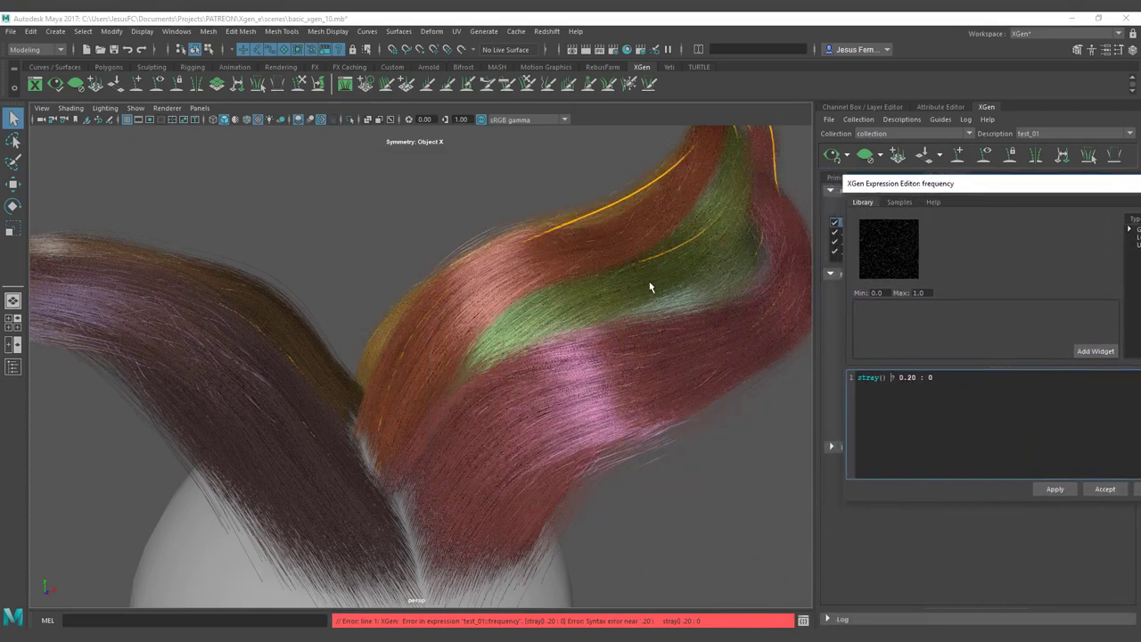
Change the Frequency expression to stray() ? 20 : 0, apply it, and close the editor
alt+drag(650, 287, 784, 384)
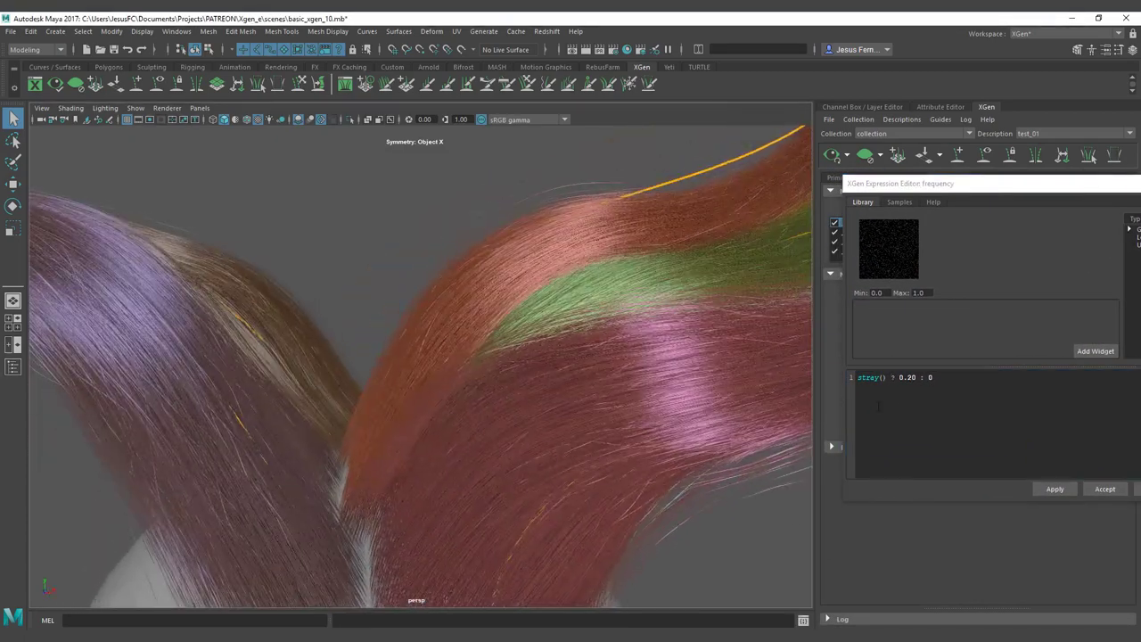
drag(917, 378, 899, 377)
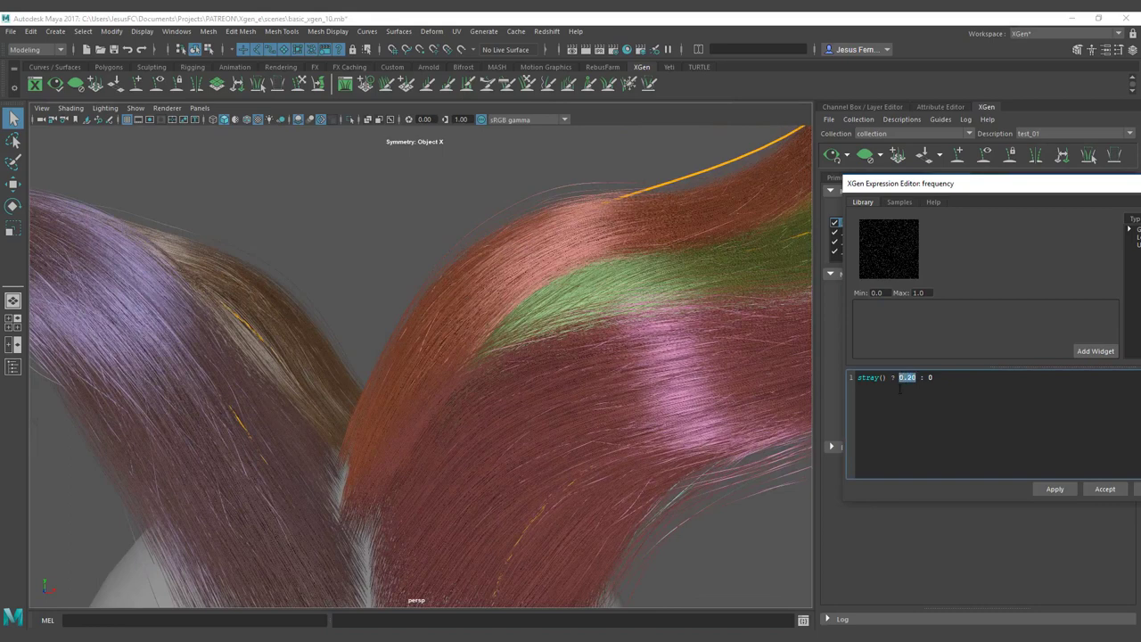
text(20)
key(Return)
click(1056, 488)
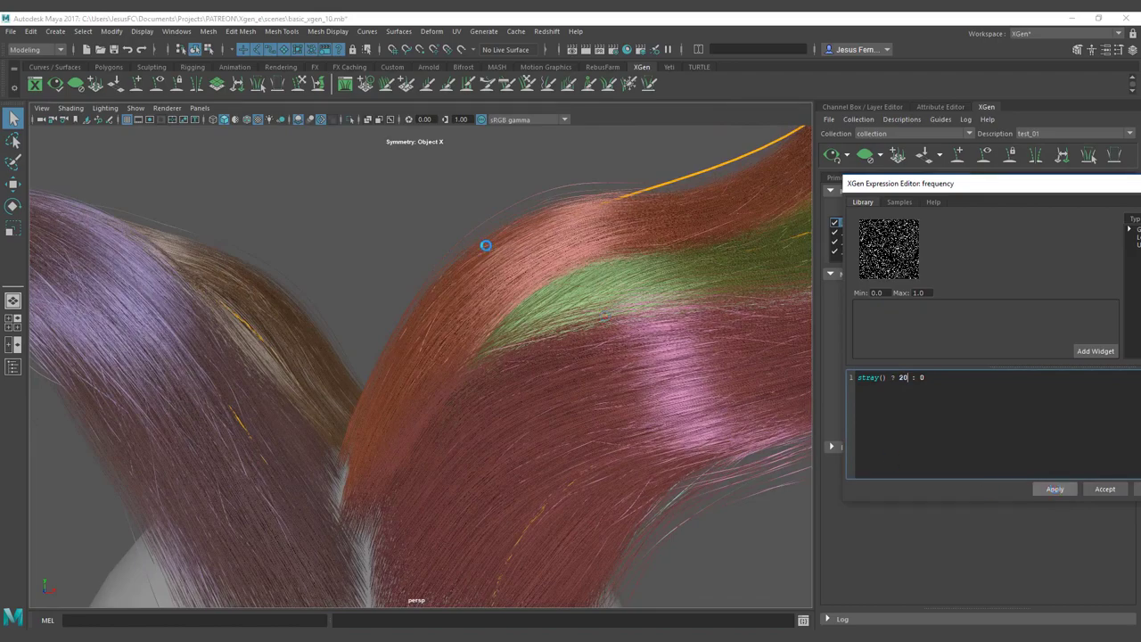
alt+drag(537, 264, 589, 287)
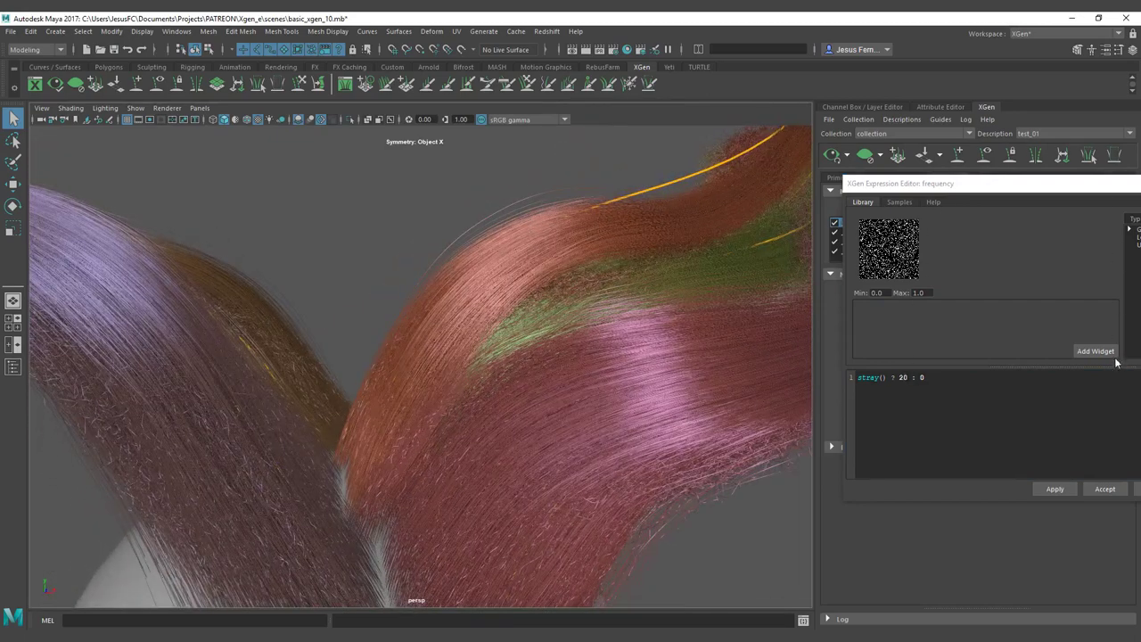
click(1055, 489)
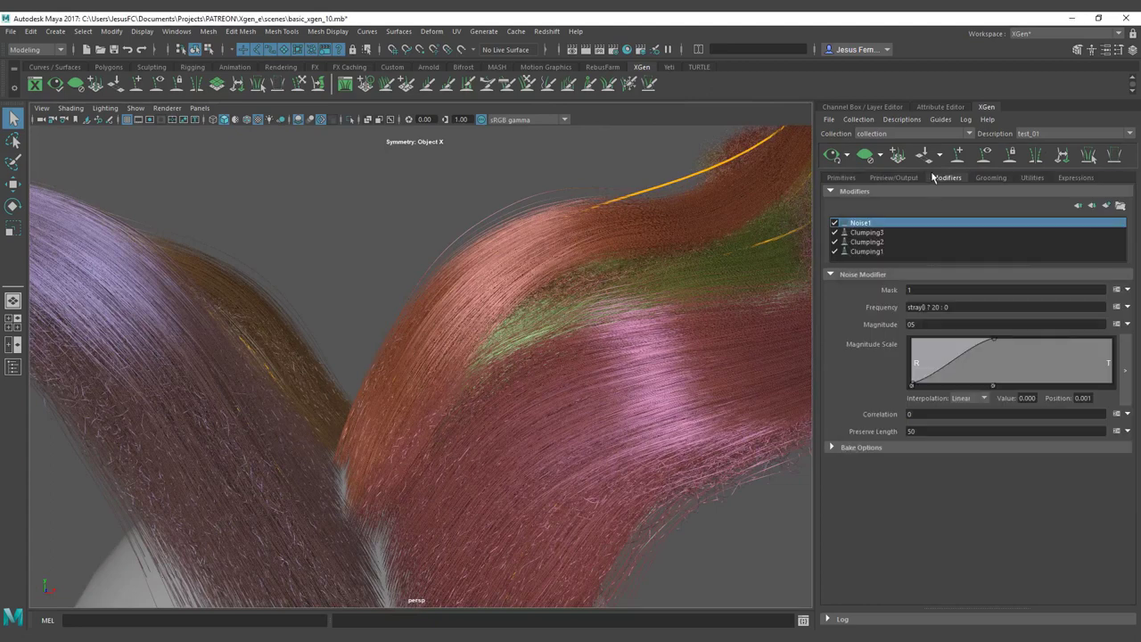
Try stray percentages of 10 and 50, then settle on 20 and close the dialog
click(902, 121)
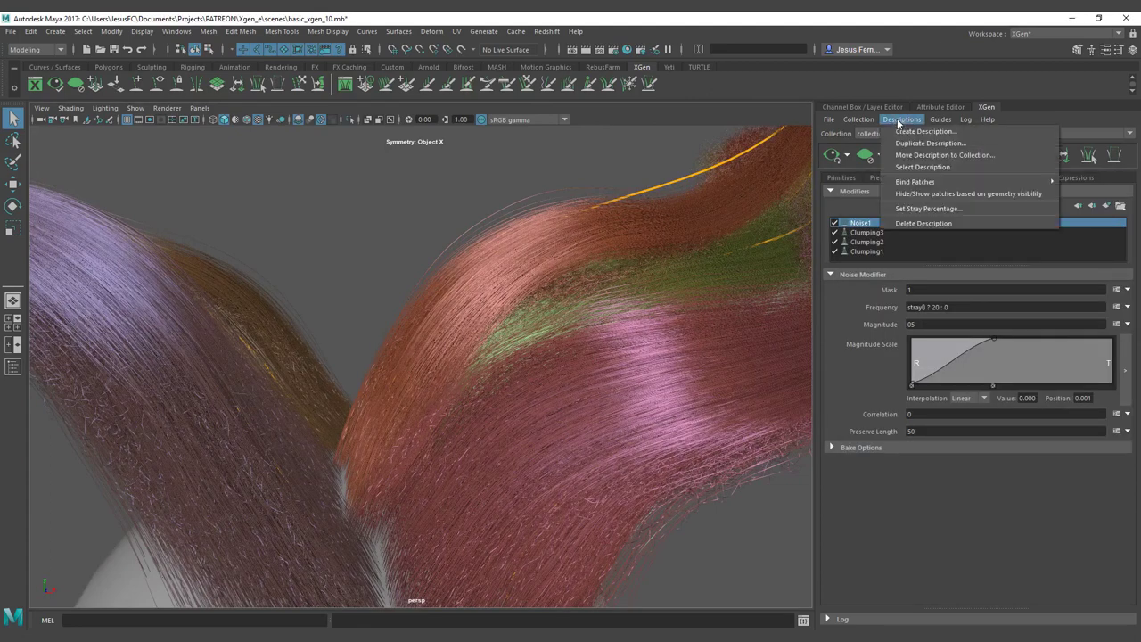
click(925, 211)
drag(591, 292, 644, 191)
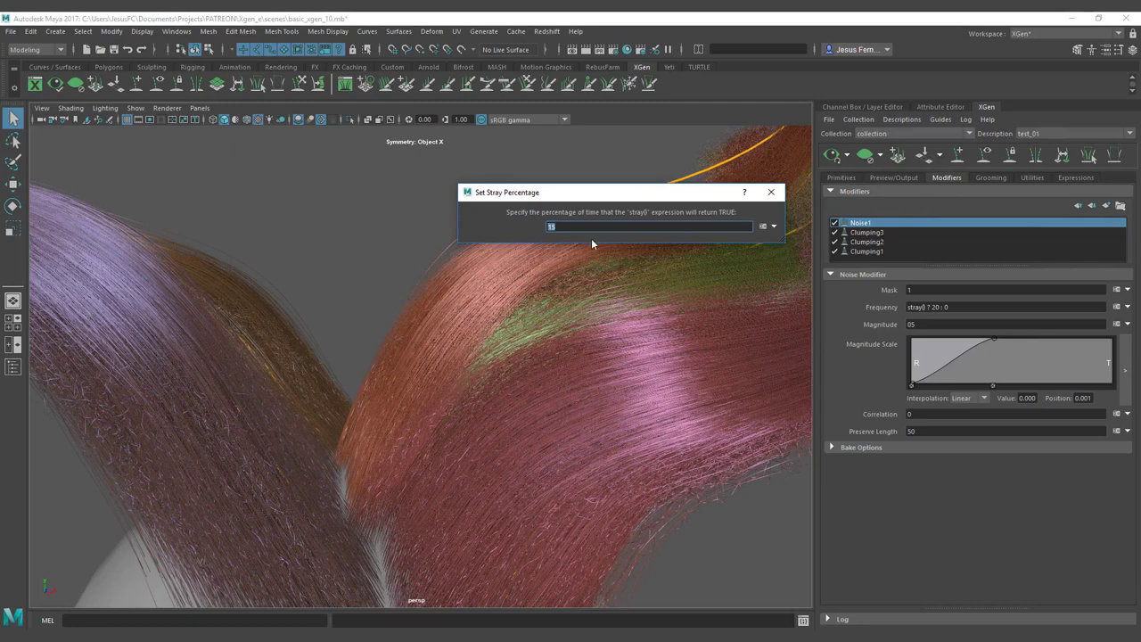
text(10)
double_click(549, 226)
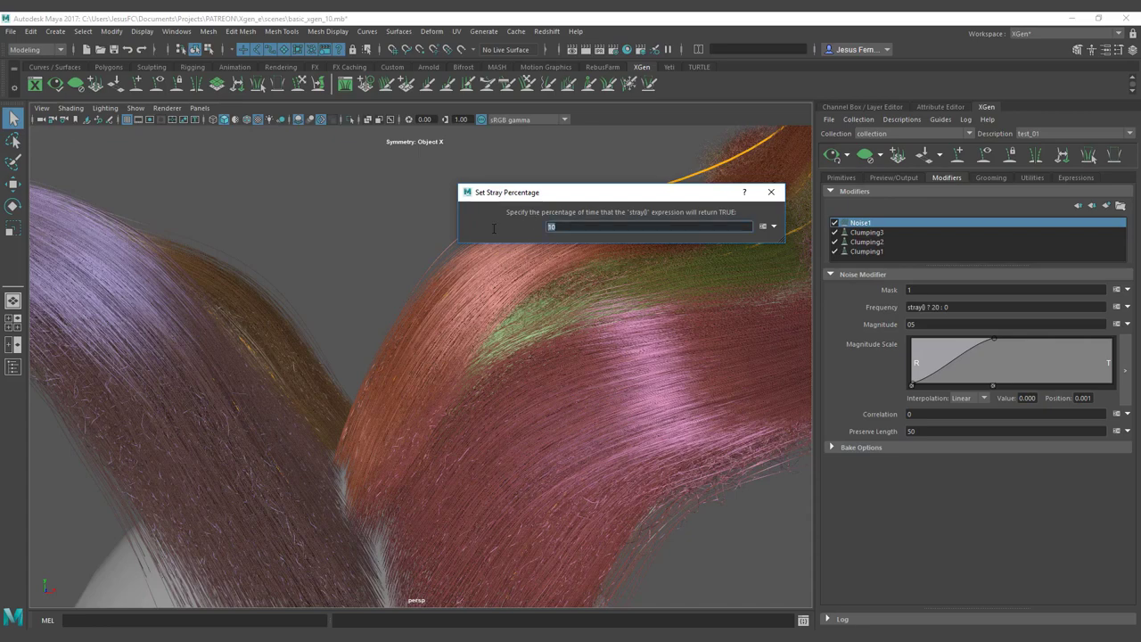
text(50)
key(Return)
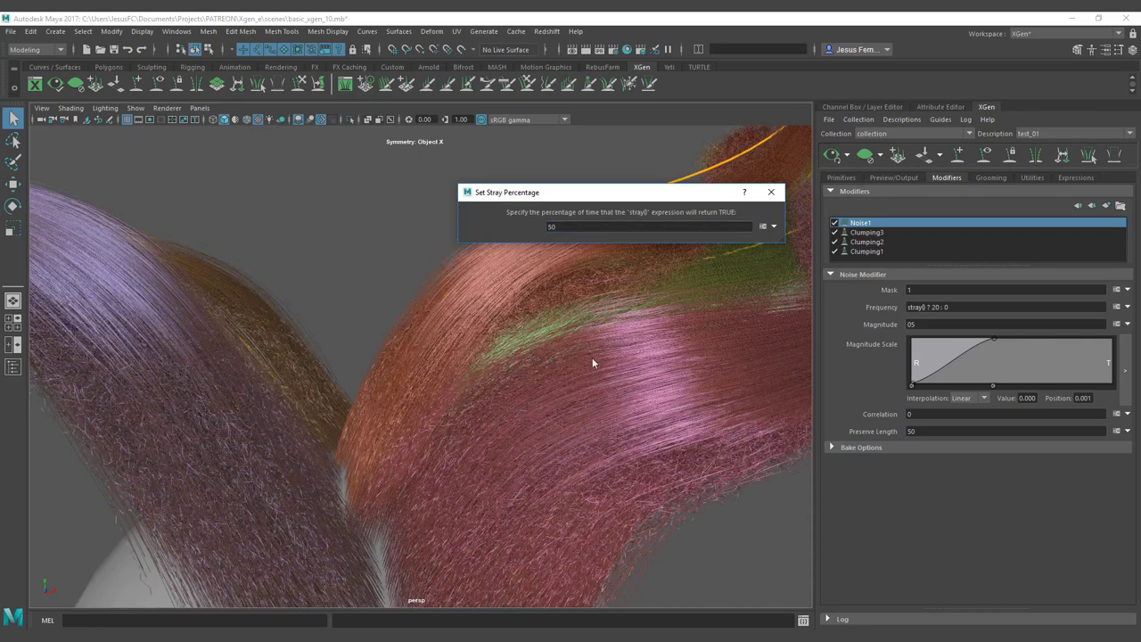
double_click(551, 226)
text(20)
key(Return)
click(772, 192)
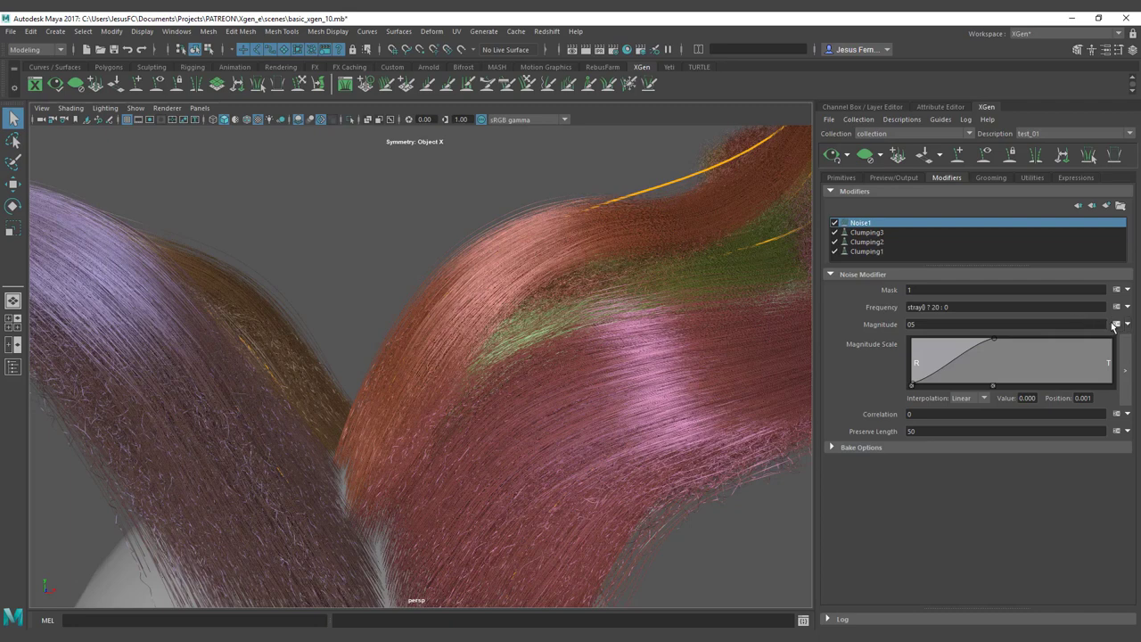
Apply the Magnitude expression stray() ? 10 :.02 and inspect the stray hairs
click(1115, 324)
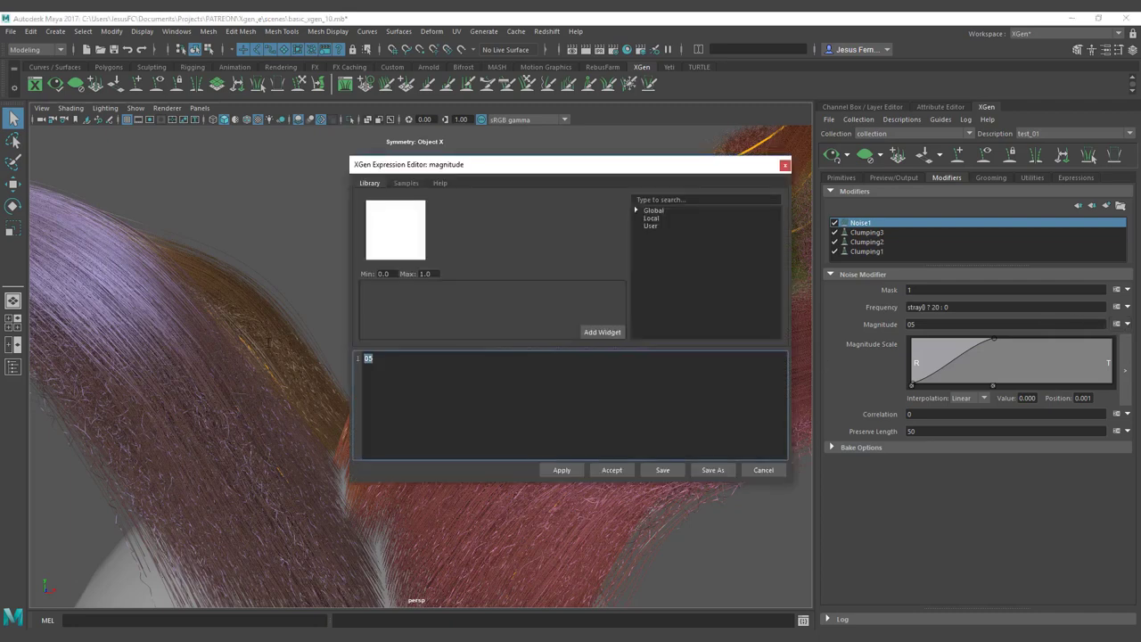
text(stray() ? 10 :.02)
click(561, 471)
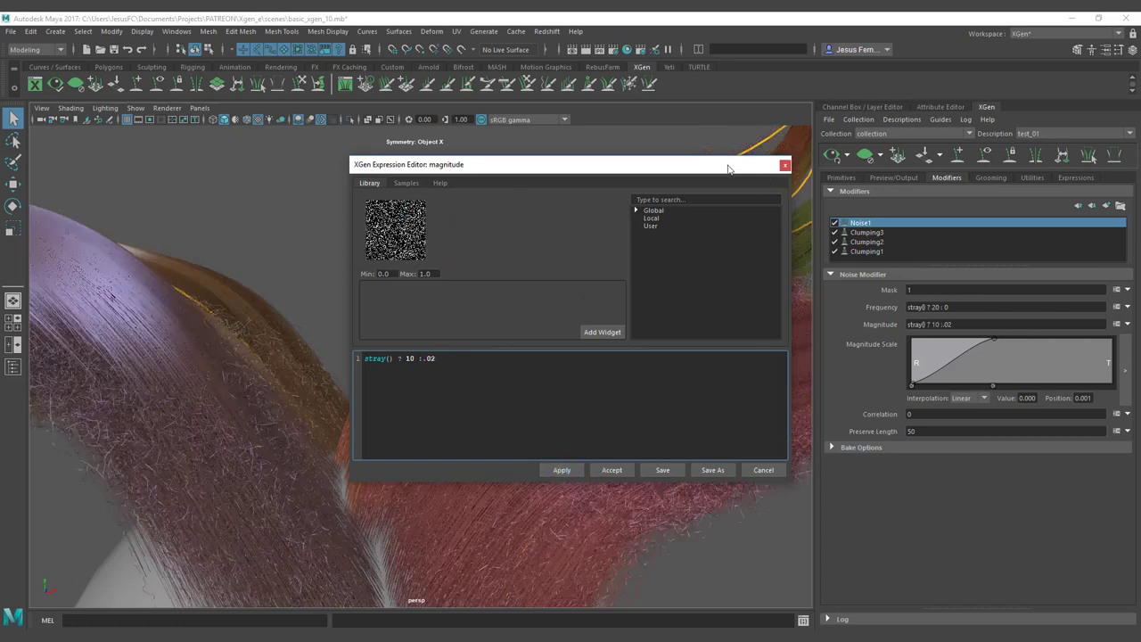
drag(726, 171, 1136, 165)
alt+drag(642, 219, 607, 231)
alt+drag(594, 263, 687, 263)
Reduce the stray magnitude value to 1, then to 2, applying each change
click(946, 361)
double_click(948, 355)
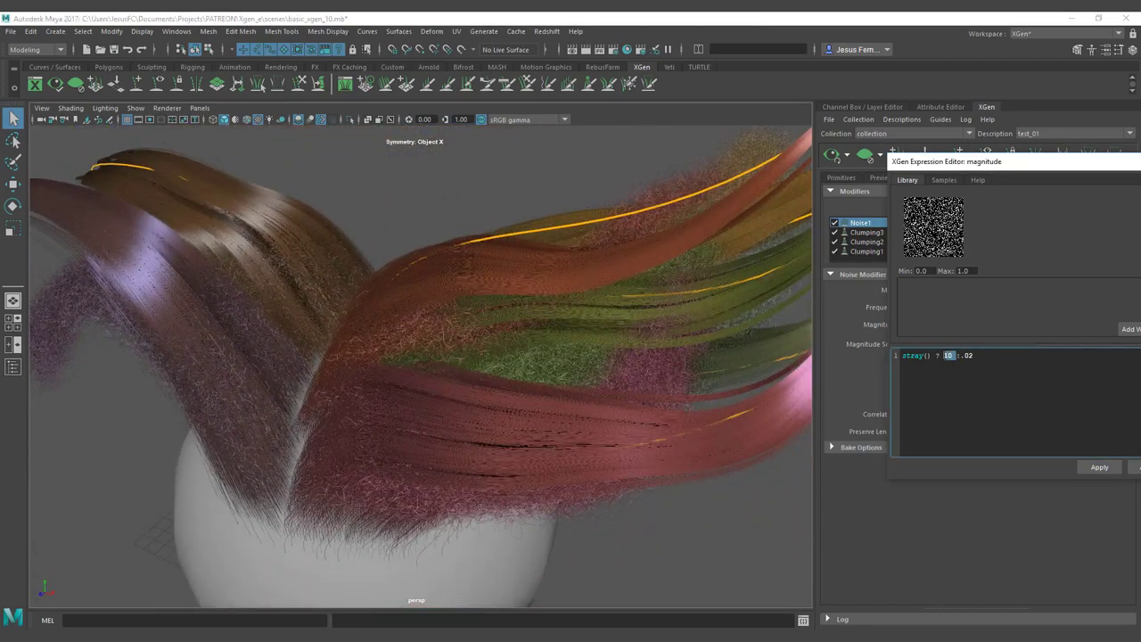
text(1)
click(1099, 468)
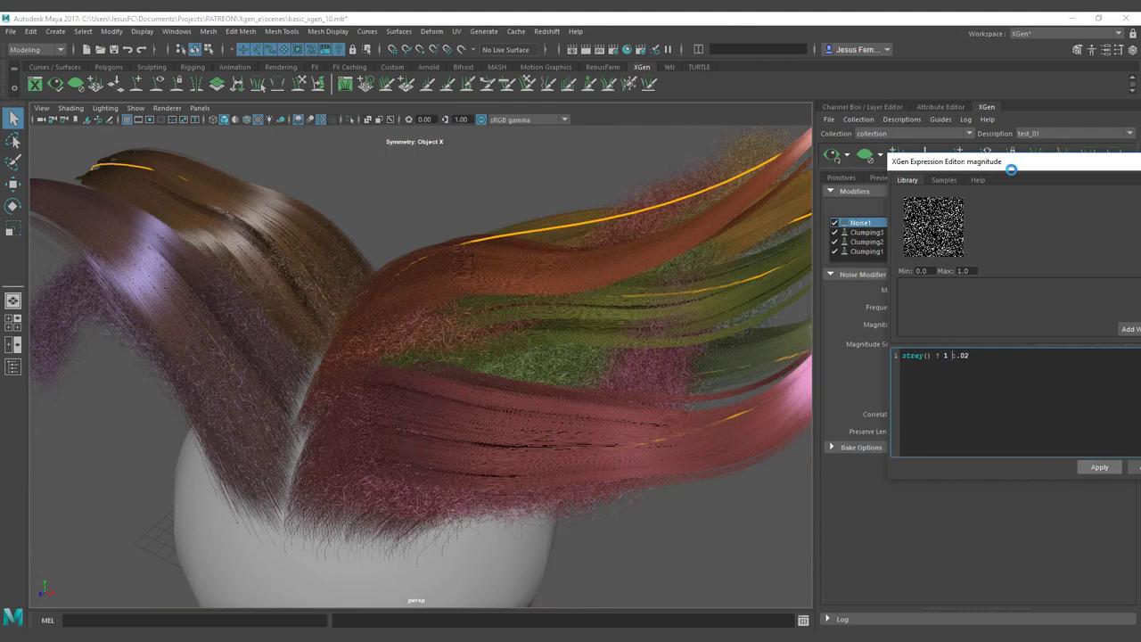
alt+drag(565, 248, 615, 233)
double_click(946, 356)
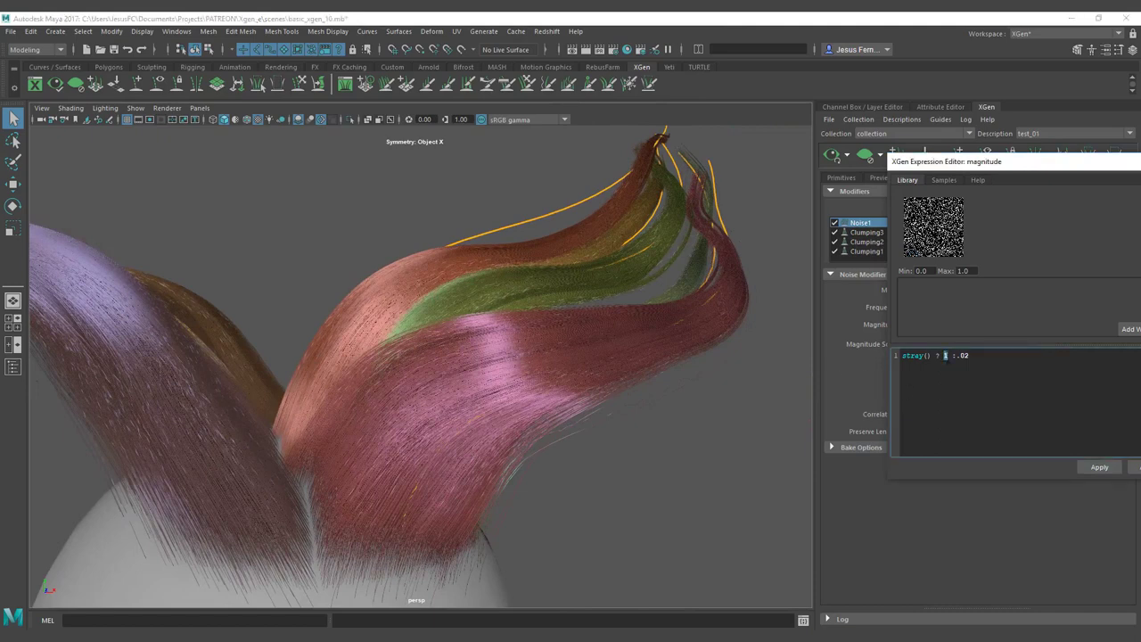
click(1099, 468)
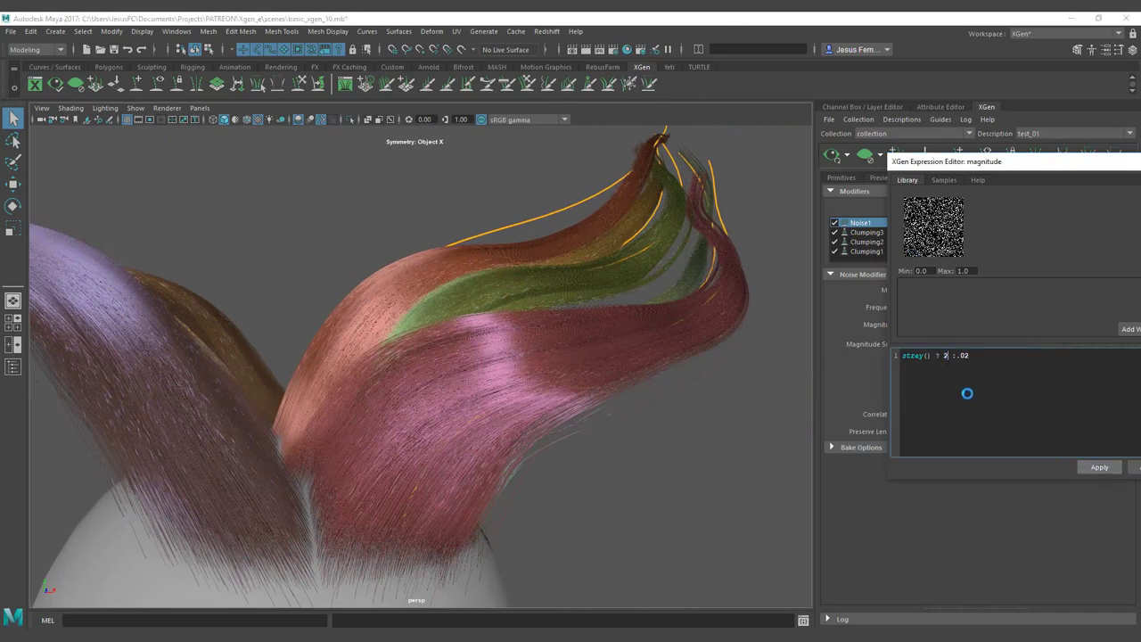
Change the Frequency expression to stray() ? 2 : 0 and commit it
click(892, 323)
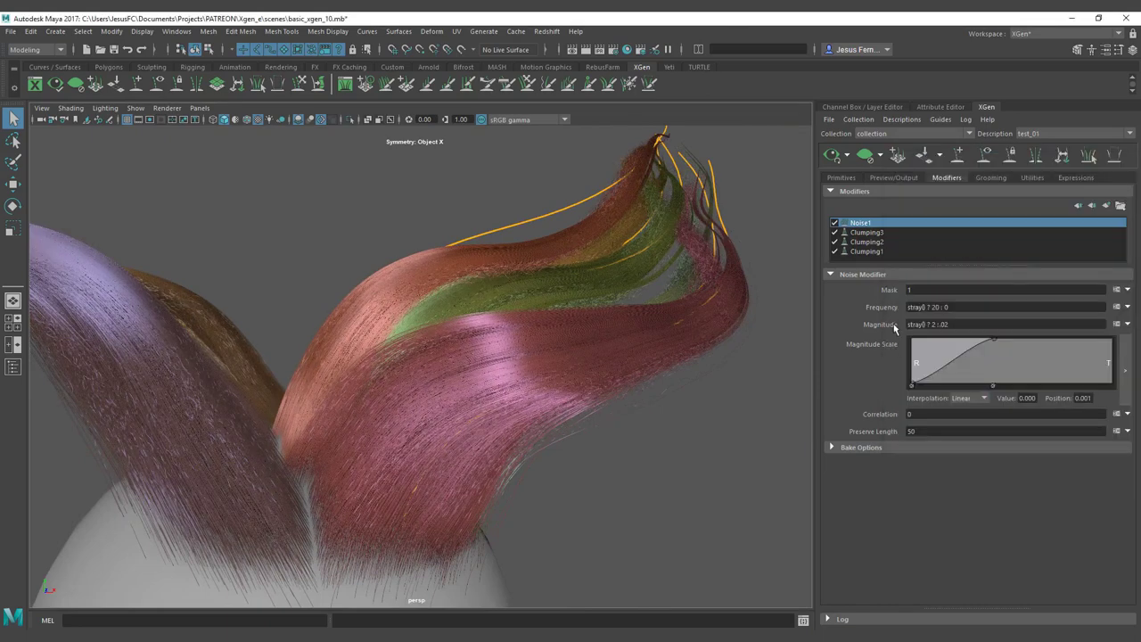
double_click(934, 308)
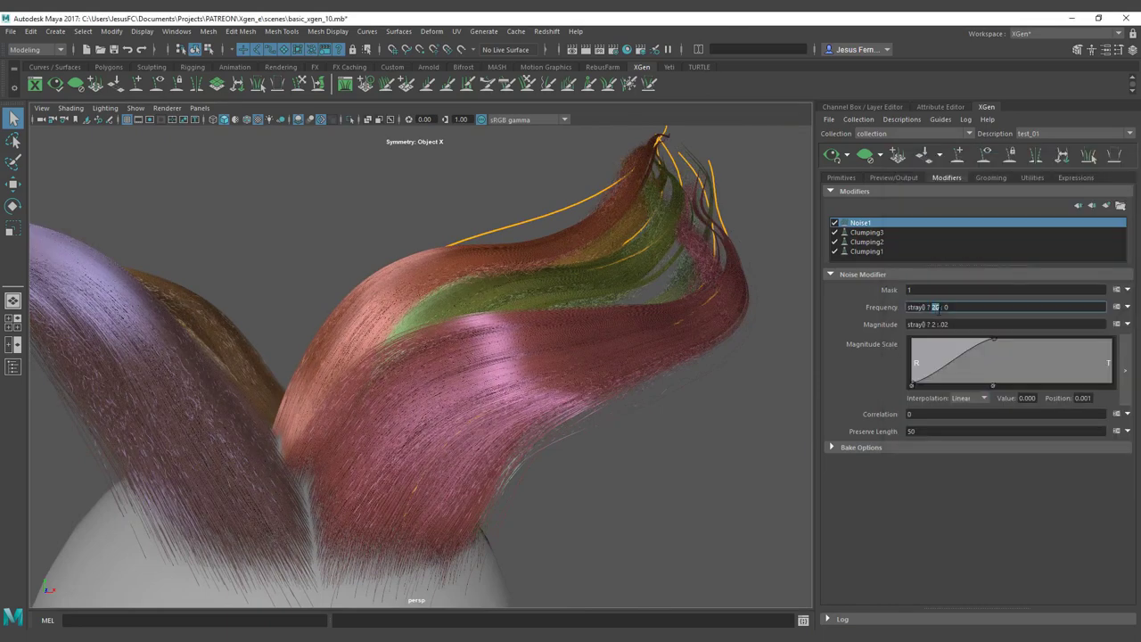
text(2)
key(Return)
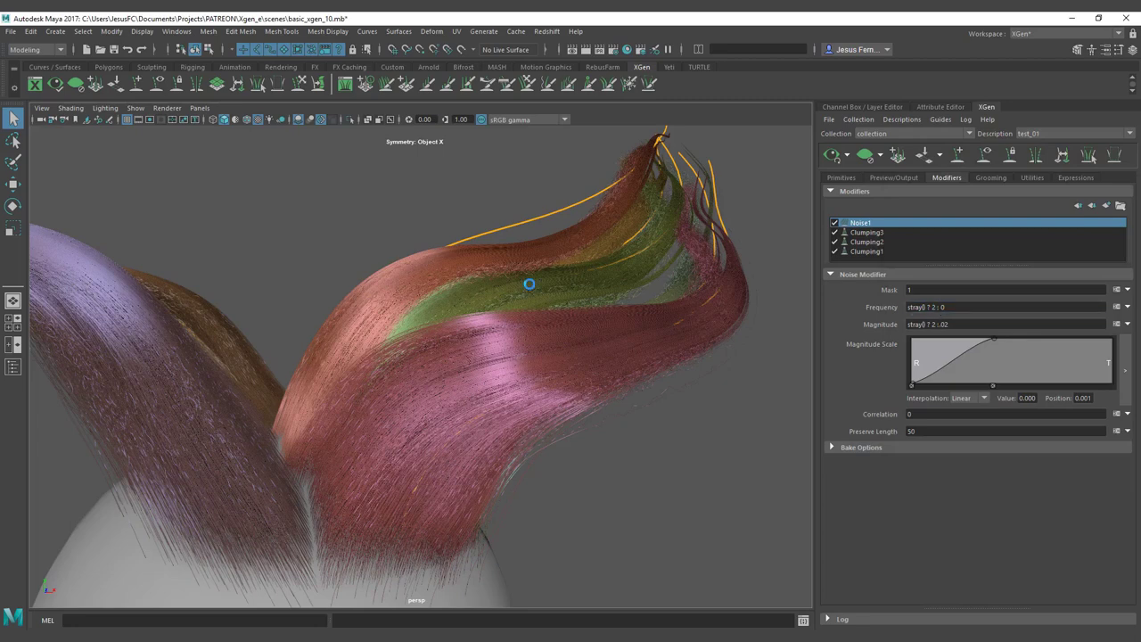
alt+drag(636, 321, 659, 317)
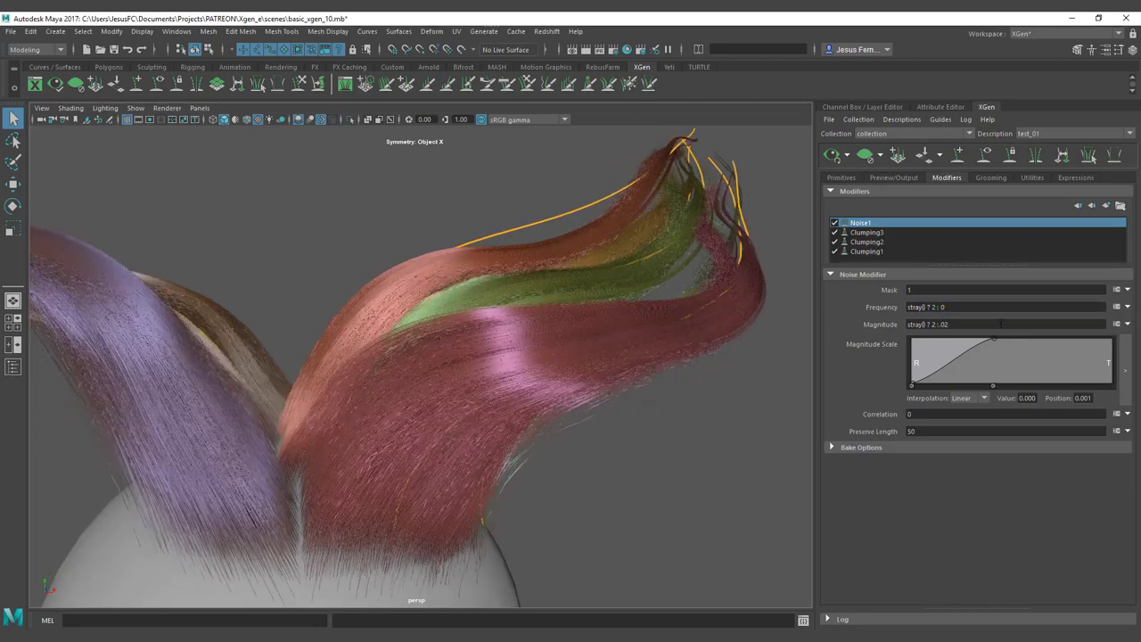
click(931, 307)
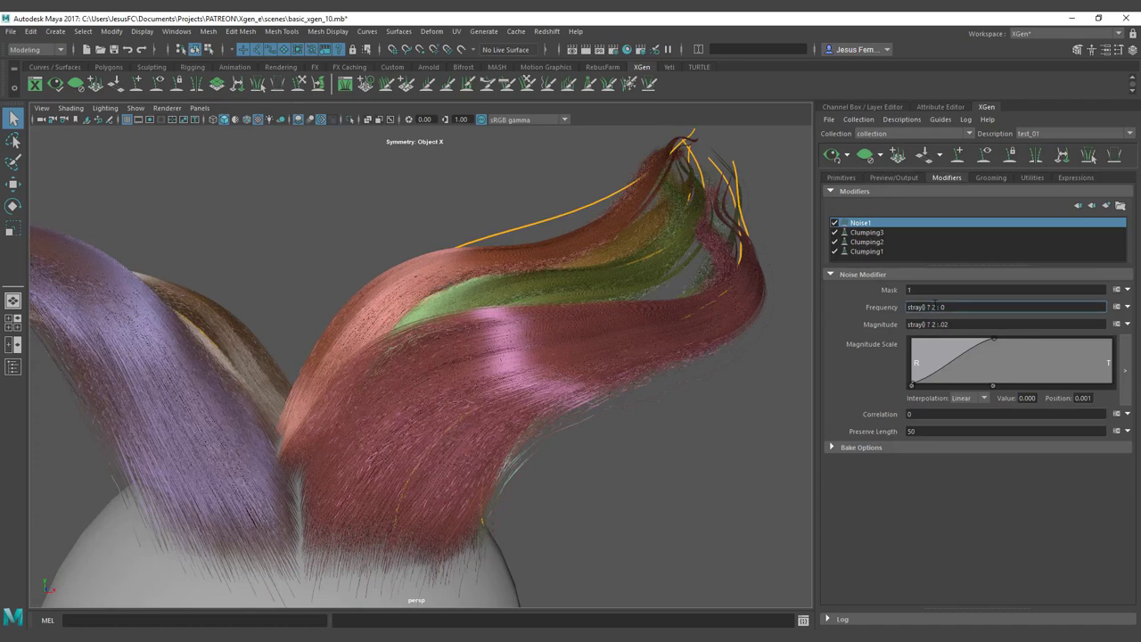
key(Return)
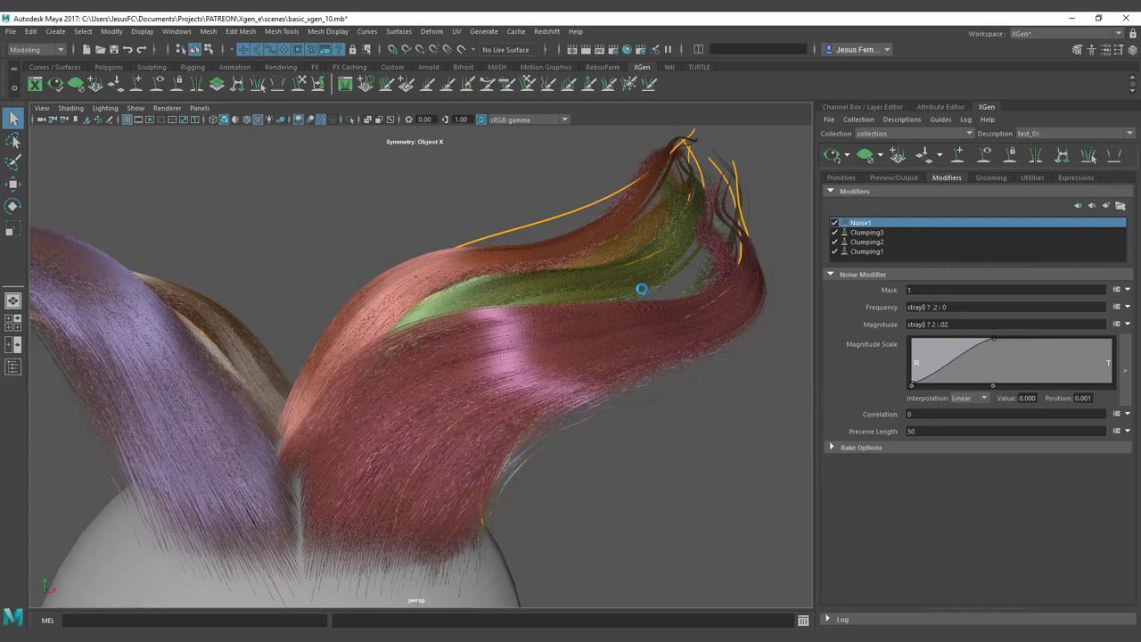
alt+drag(641, 288, 597, 338)
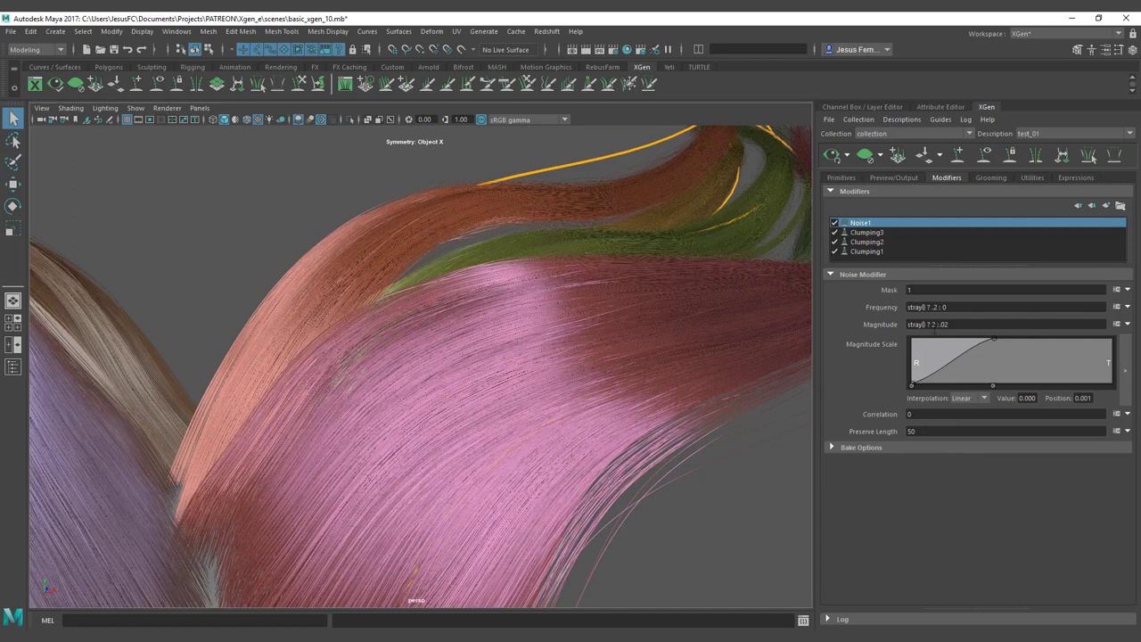
Set the Magnitude expression to stray() ? 5 :.02 and review the frizzier strays
click(932, 325)
mouse_move(545, 167)
alt+mouse_down()
mouse_move(776, 223)
mouse_move(669, 265)
mouse_move(682, 270)
alt+mouse_up()
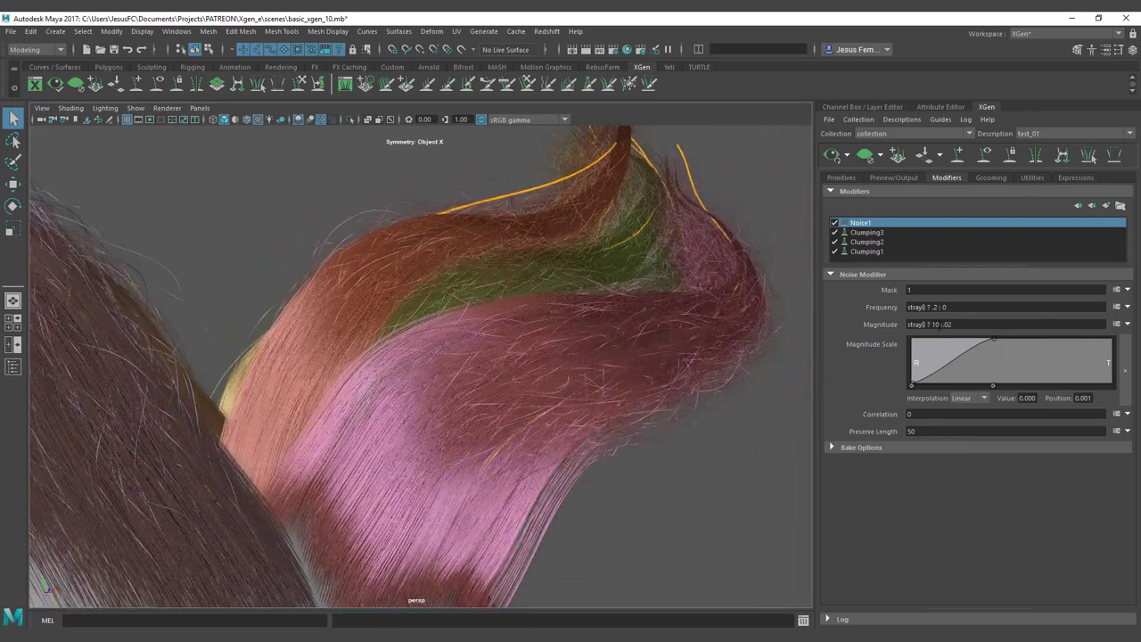
text(5)
key(Return)
alt+drag(657, 360, 463, 375)
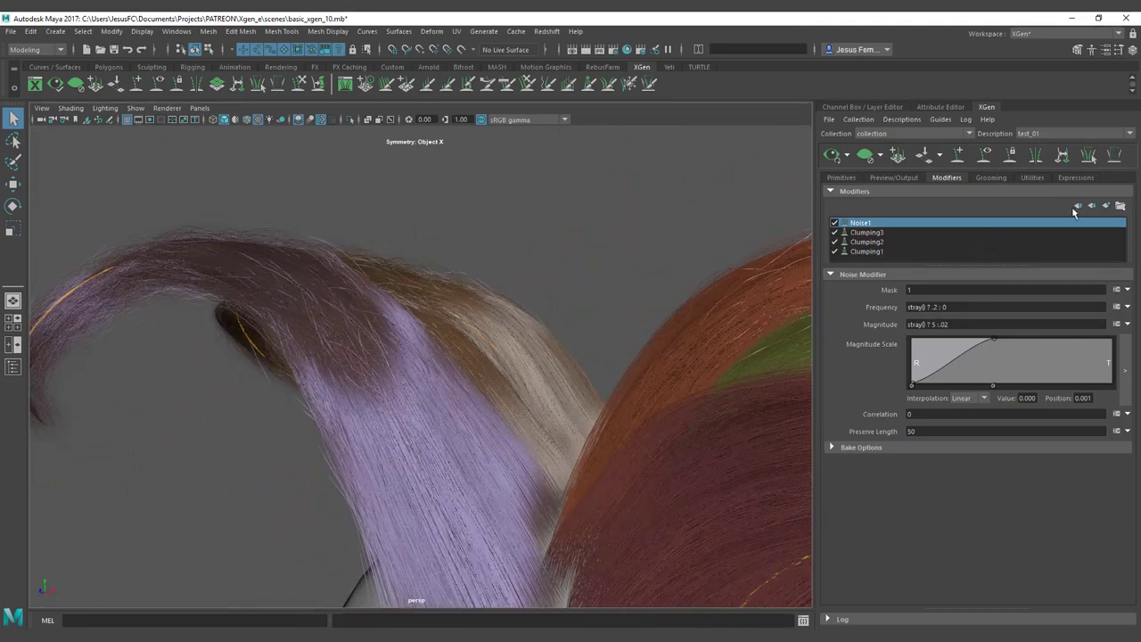
Lower the stray percentage from 20 to 10 and review the sparser frizzy strays
click(971, 306)
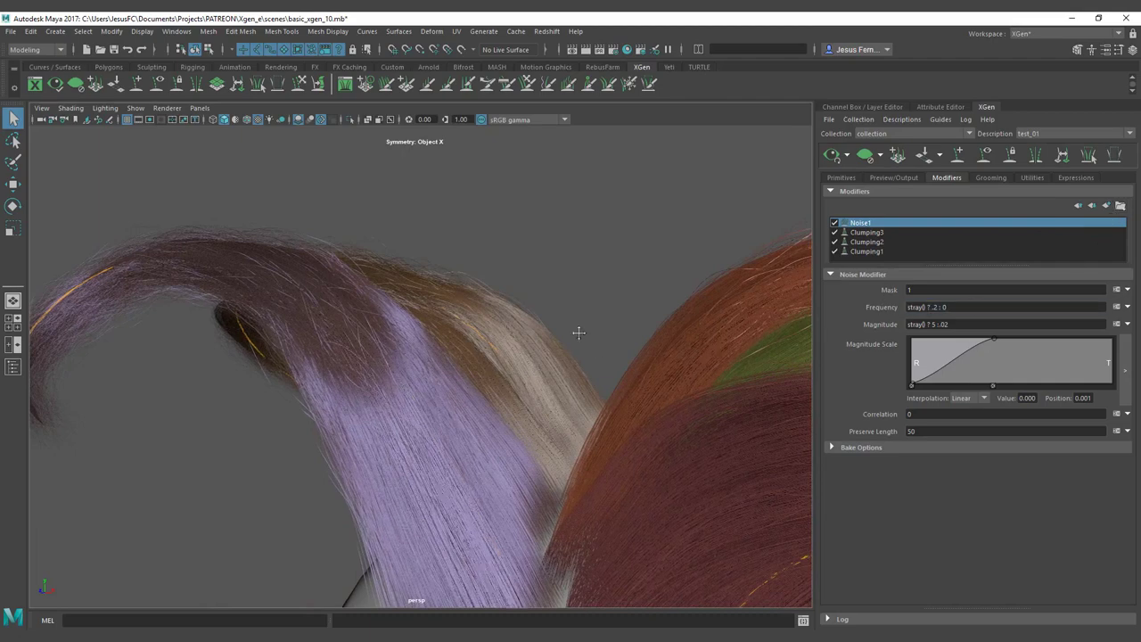
alt+drag(581, 331, 561, 358)
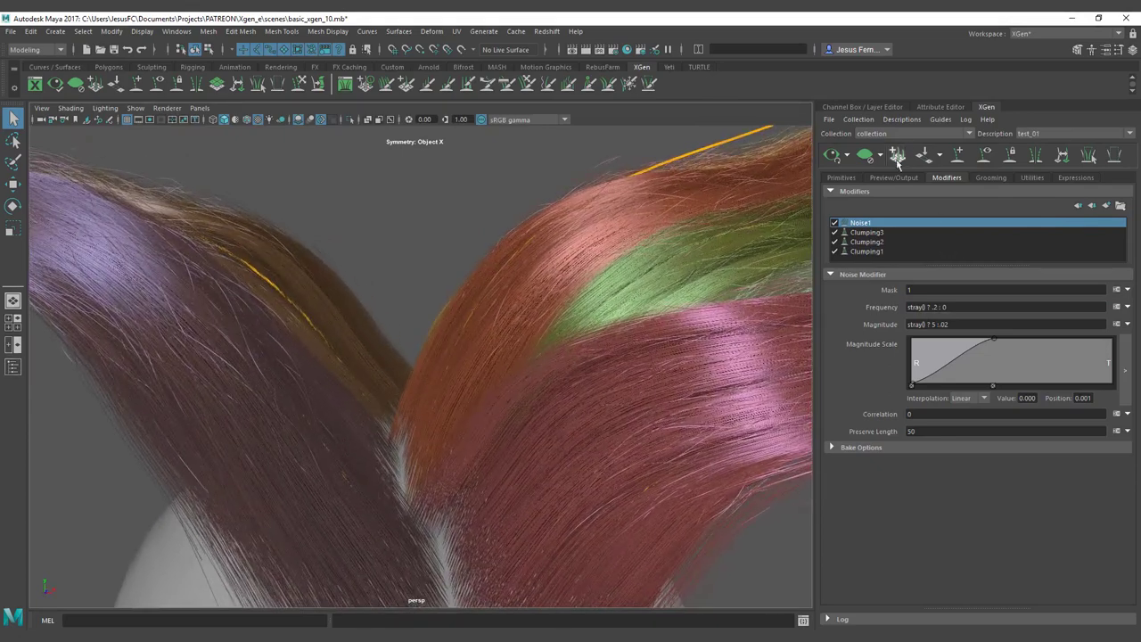
click(902, 119)
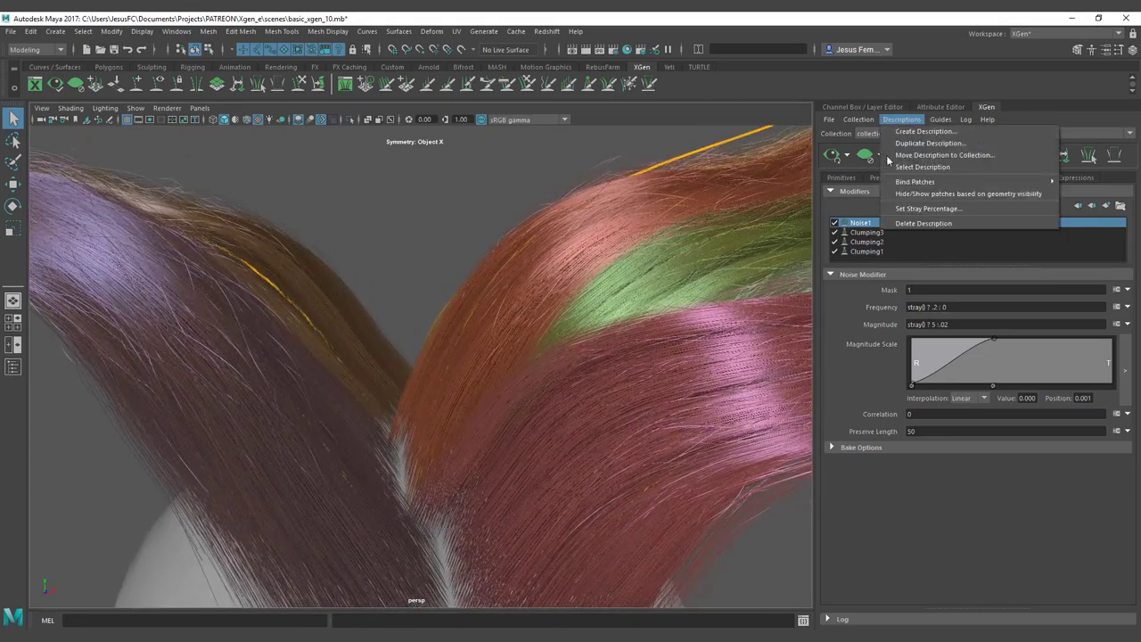
click(925, 209)
drag(529, 325, 471, 328)
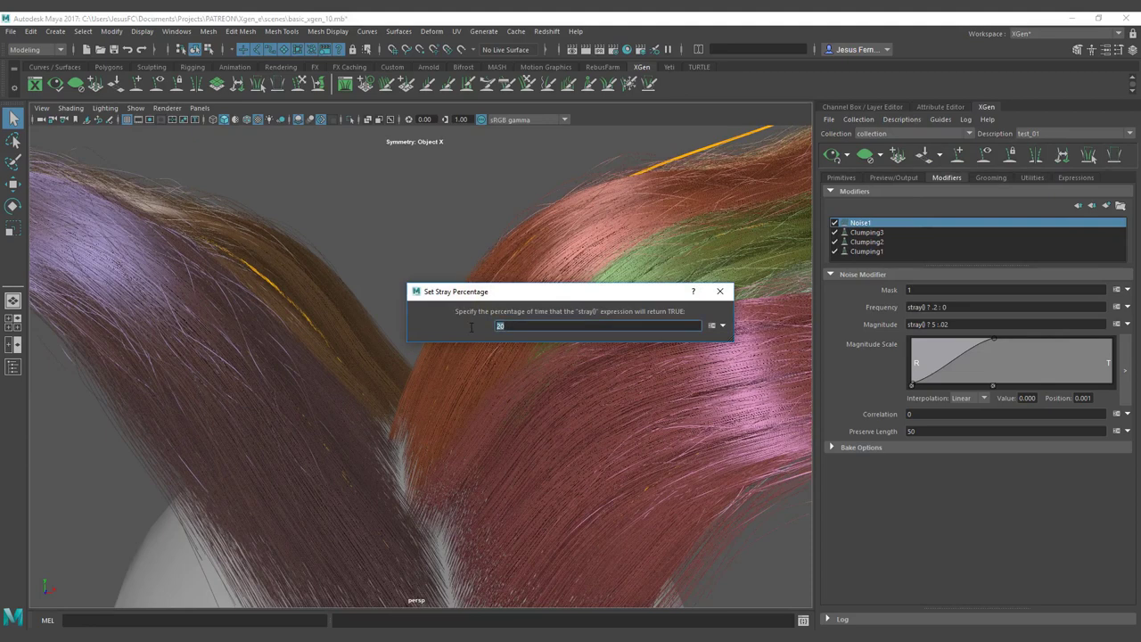
text(10)
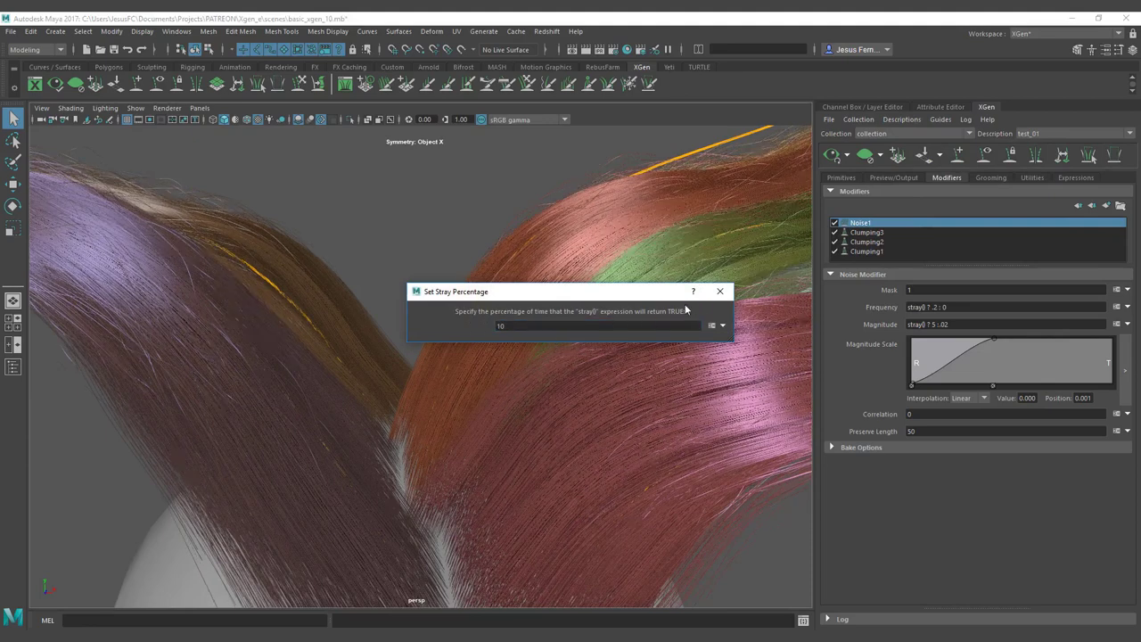
click(720, 291)
alt+drag(688, 289, 710, 310)
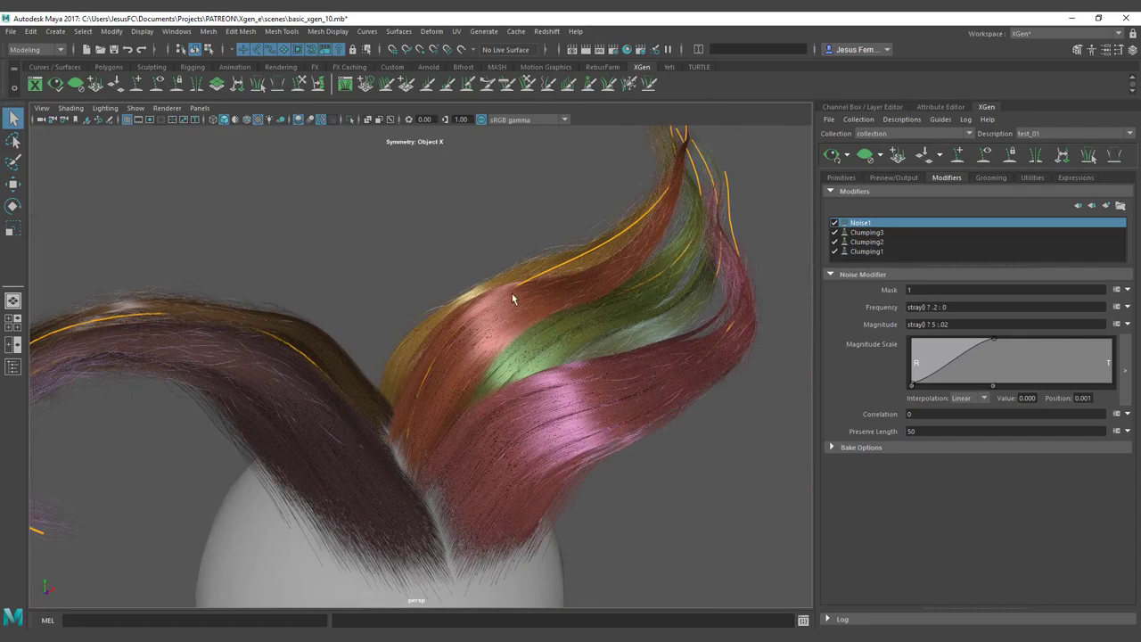
mouse_move(511, 297)
alt+mouse_down()
mouse_move(454, 300)
mouse_move(478, 315)
mouse_move(500, 308)
alt+mouse_up()
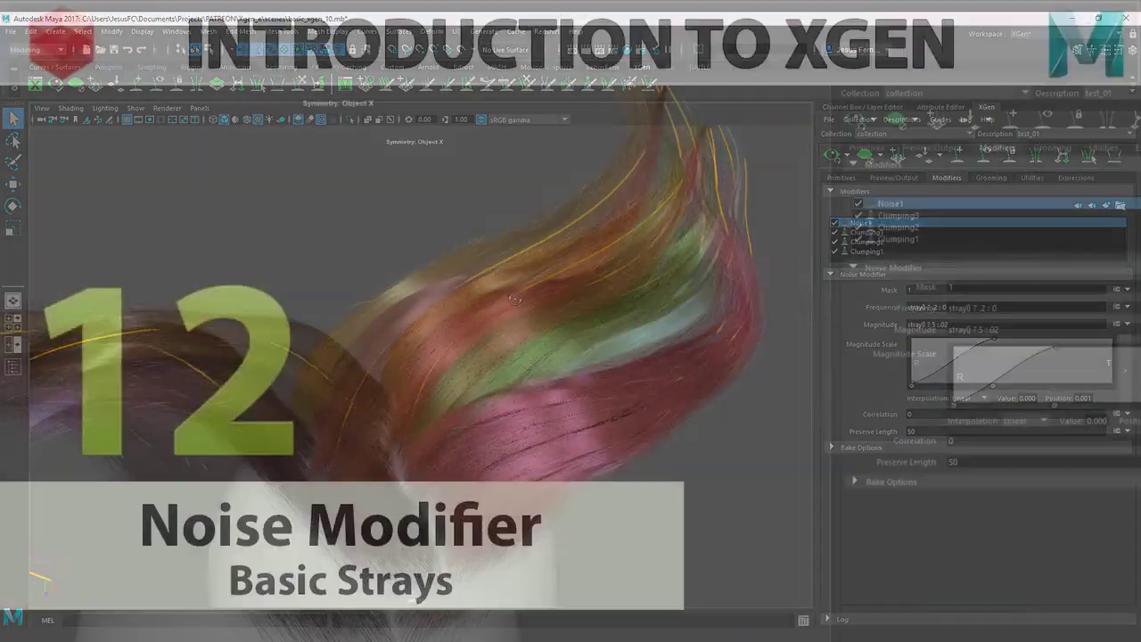